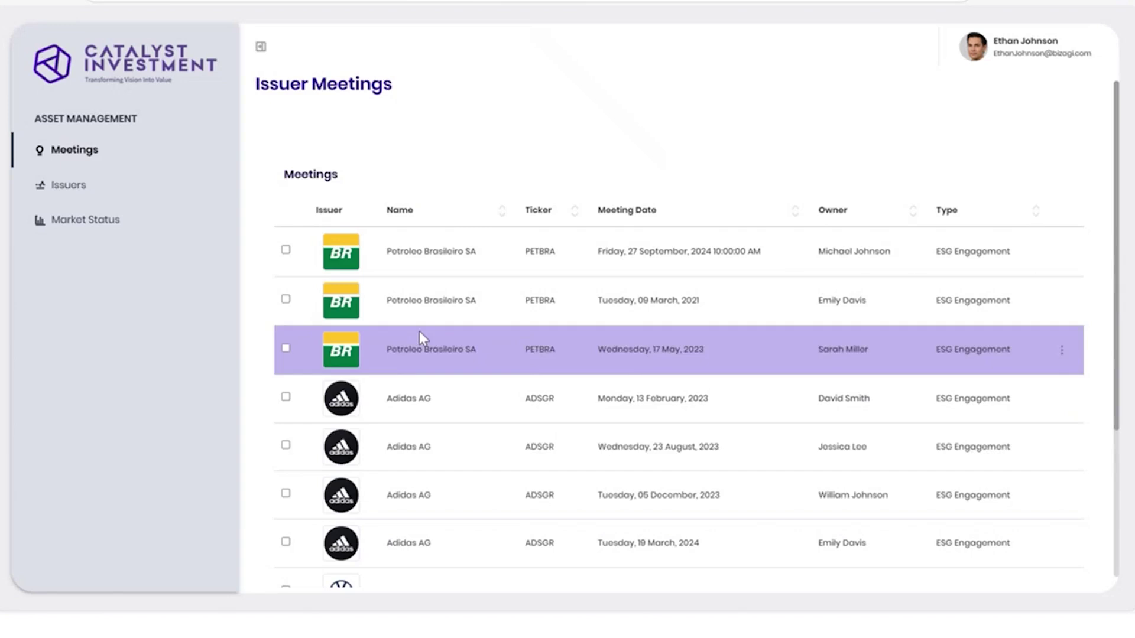
Open Adidas AG from the Issuers list and scroll down to its engagement meetings table
click(77, 197)
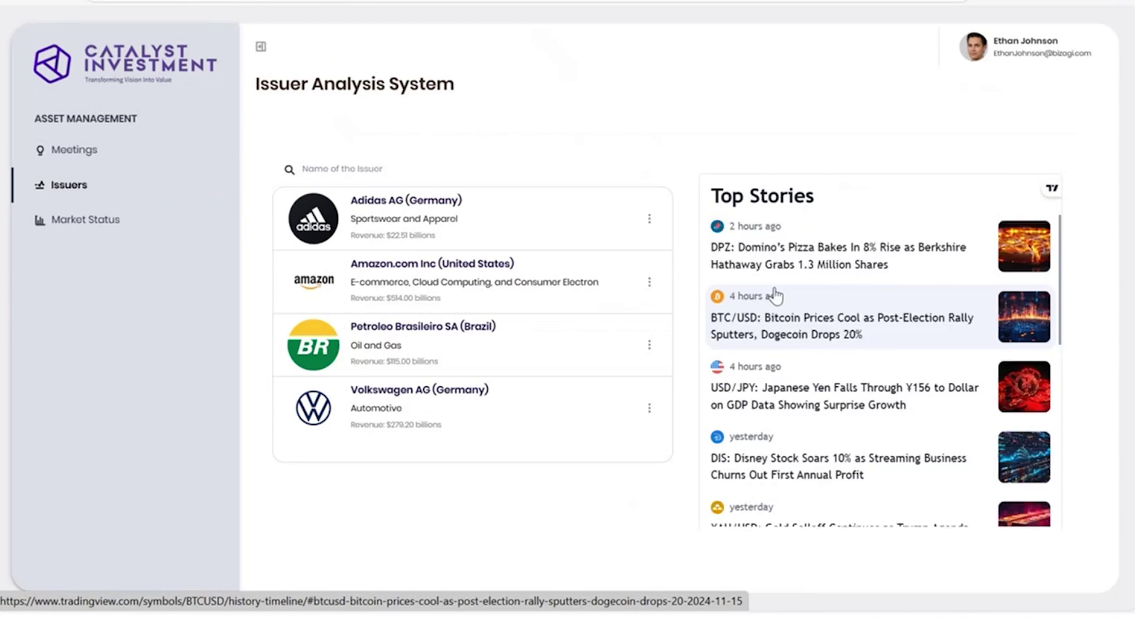
scroll(775, 296, down, 6)
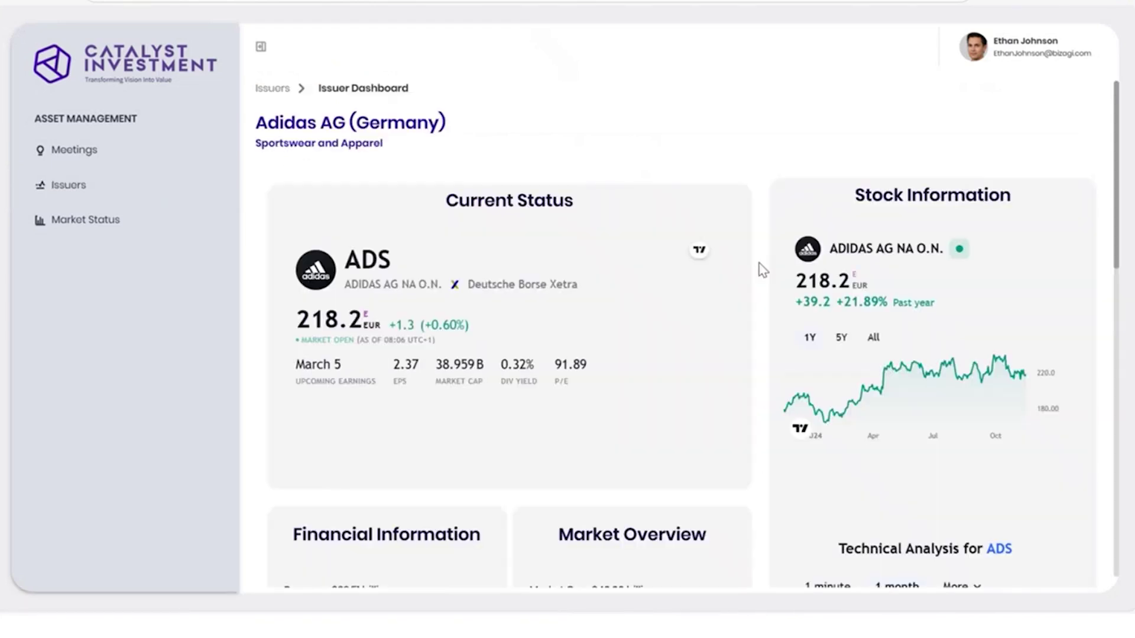
scroll(760, 272, down, 2)
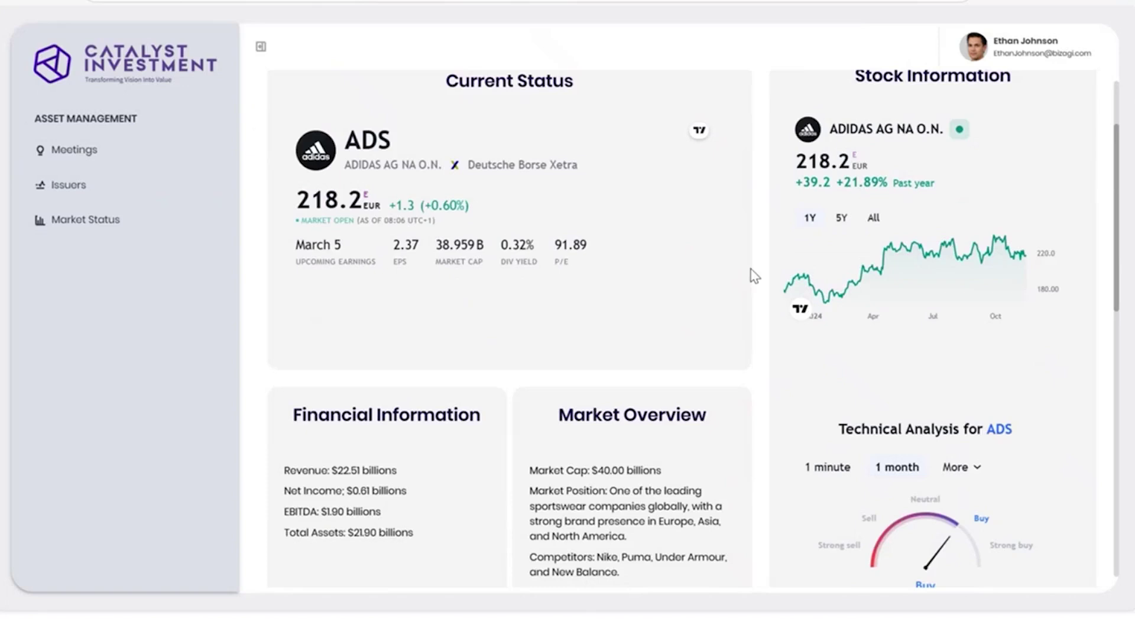
scroll(750, 328, down, 4)
scroll(785, 228, down, 3)
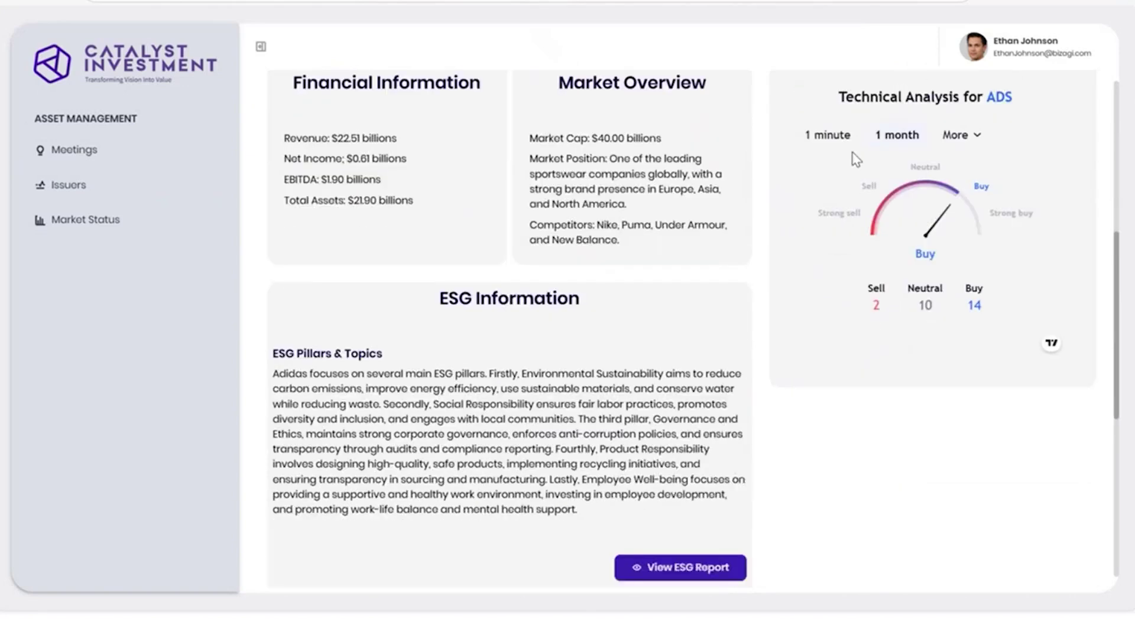
scroll(775, 263, up, 3)
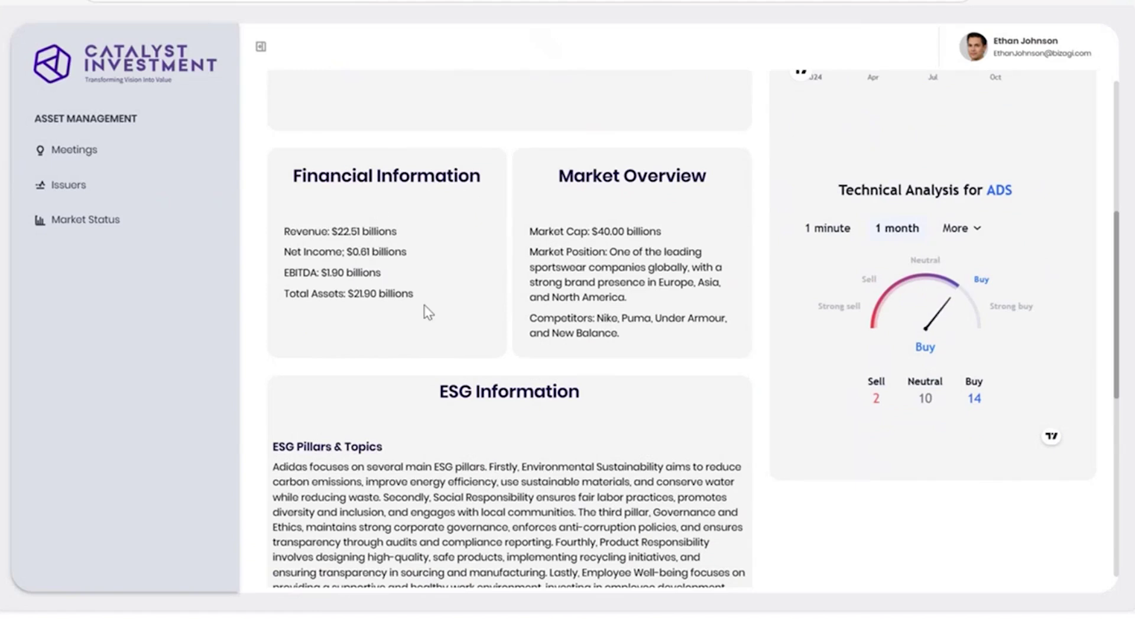
scroll(422, 318, down, 4)
scroll(745, 249, down, 2)
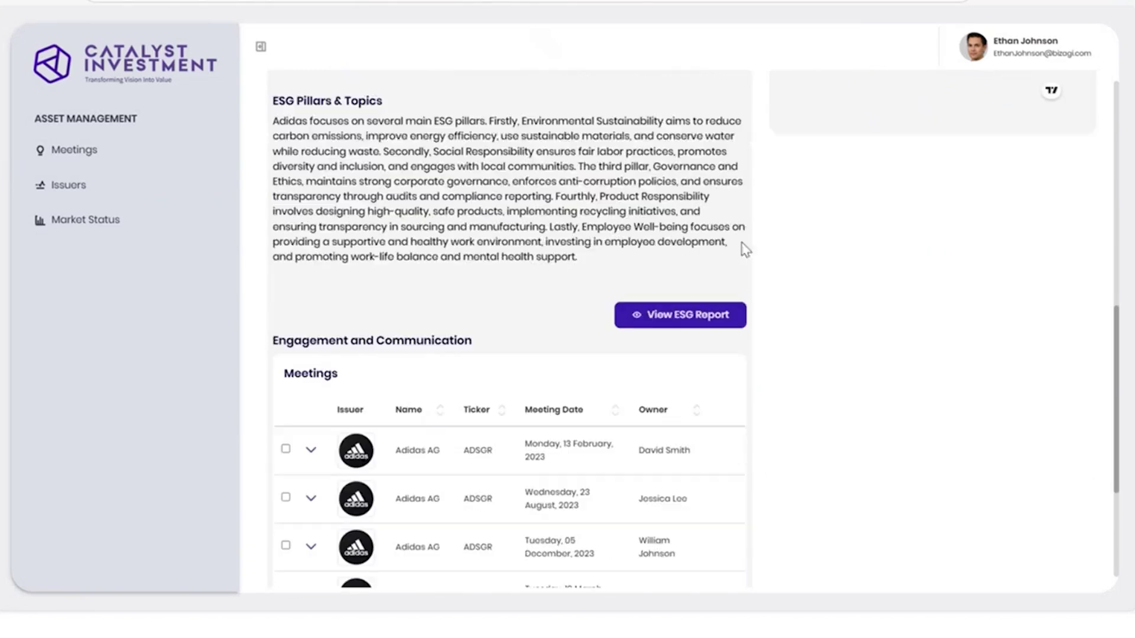
Summarize the 13 February 2023 Adidas meeting and review its Meeting Details tab
scroll(739, 316, down, 2)
click(721, 308)
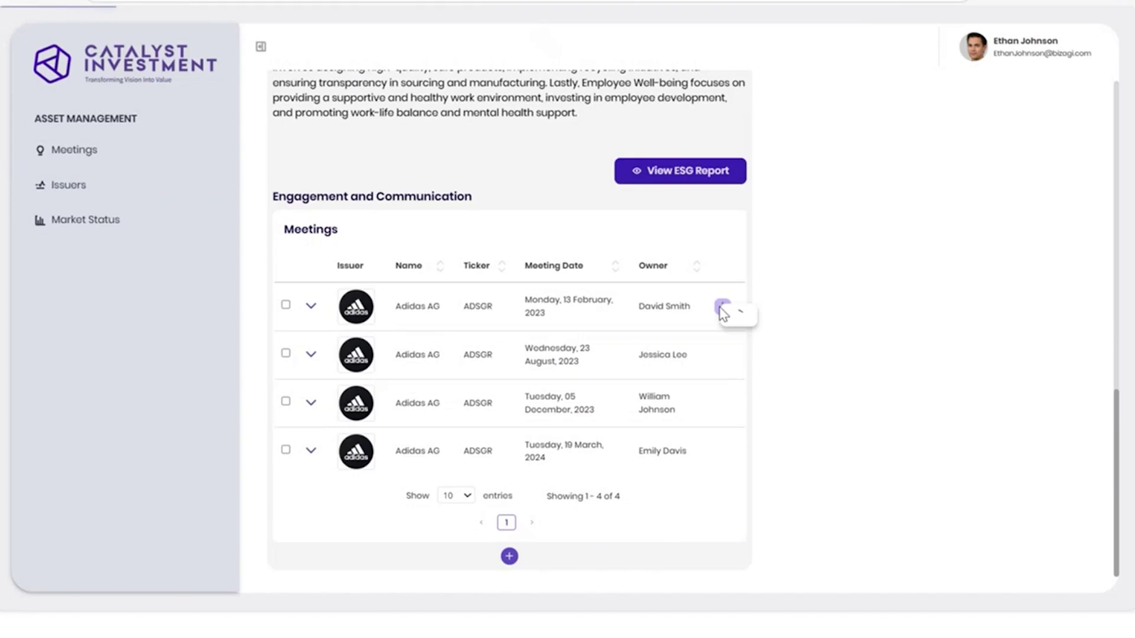
click(806, 329)
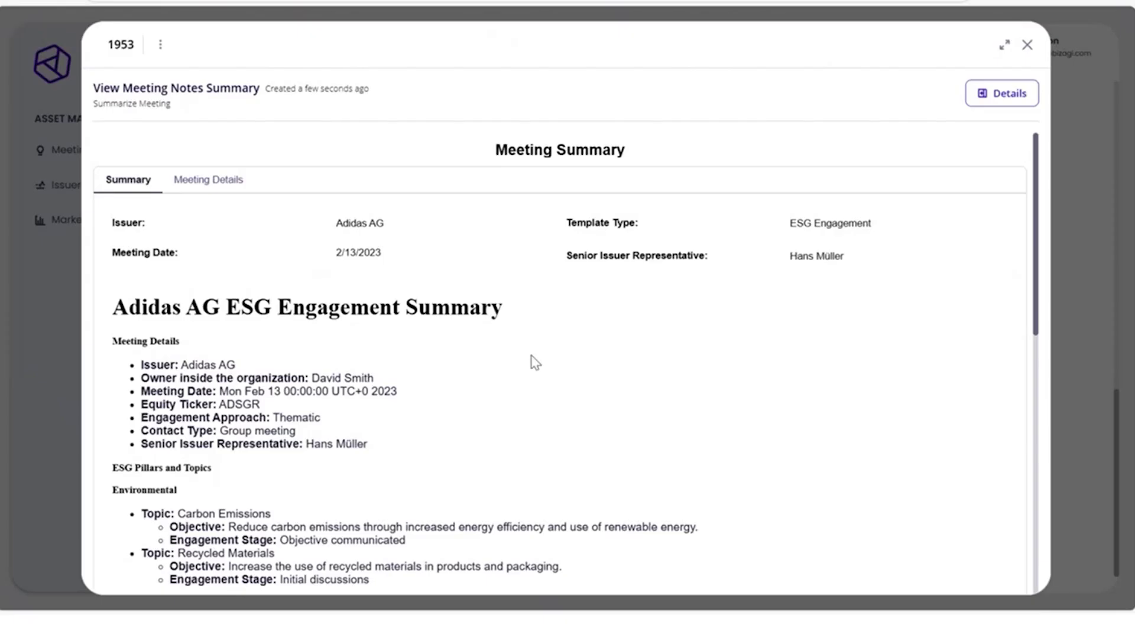
click(210, 181)
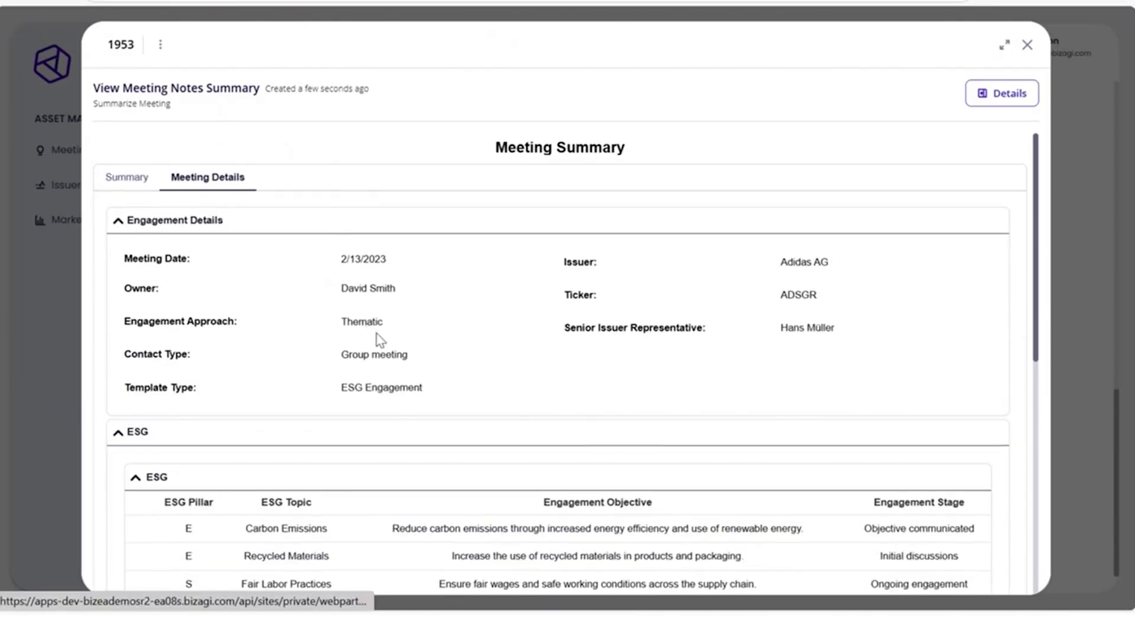
scroll(376, 339, down, 3)
scroll(378, 342, down, 5)
key(Escape)
Generate a case study for the same meeting and highlight passages of its text
click(722, 306)
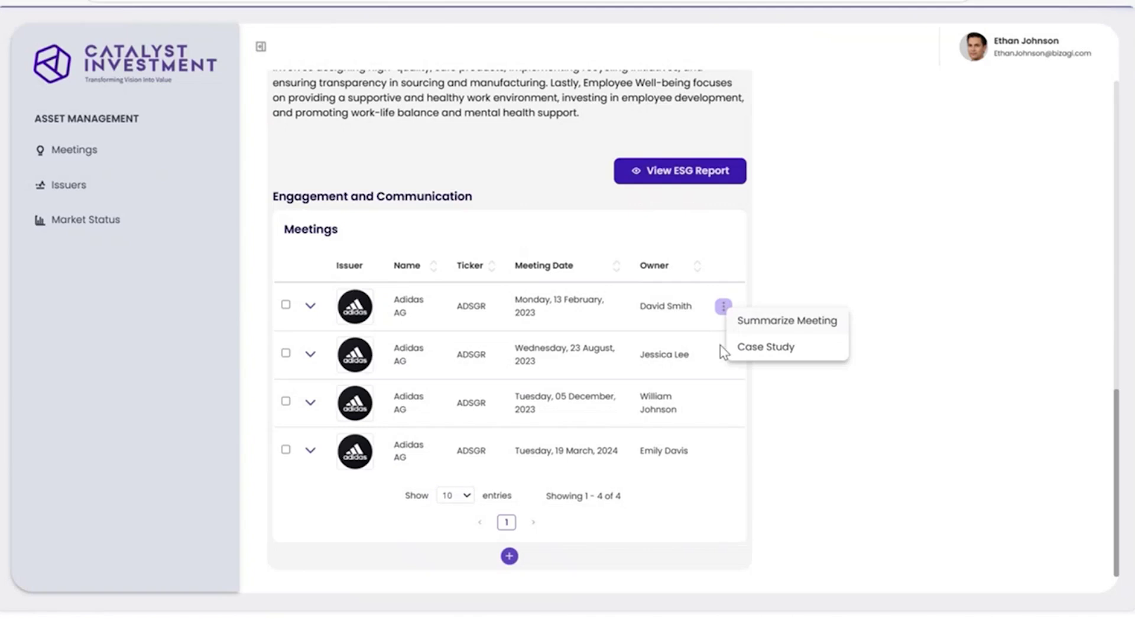
click(752, 349)
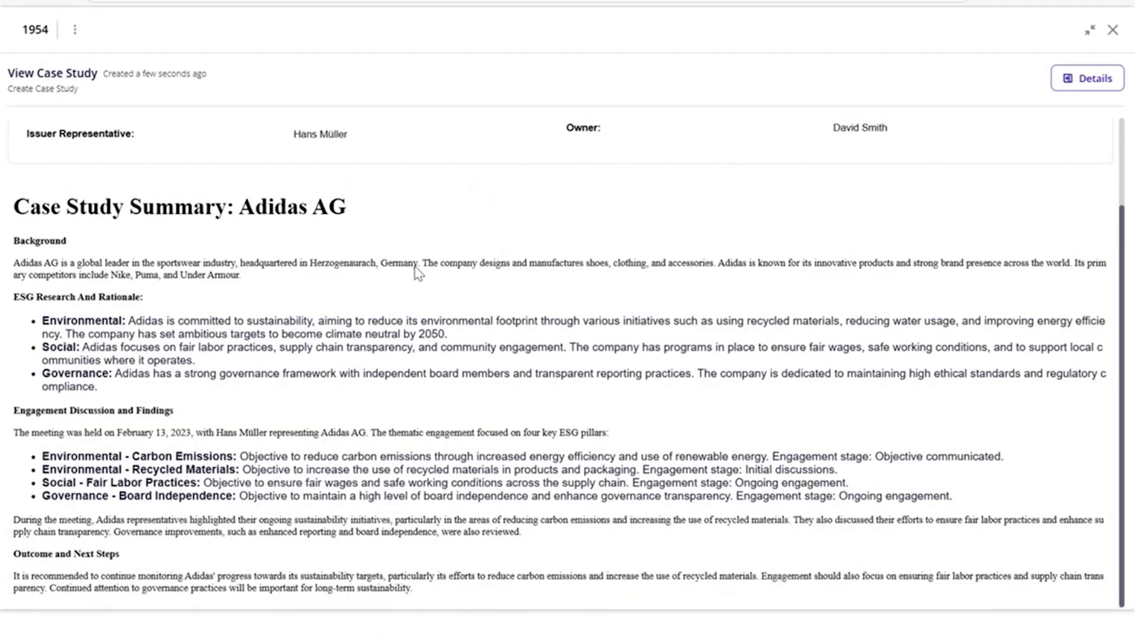
drag(68, 410, 162, 433)
drag(48, 554, 81, 556)
click(337, 513)
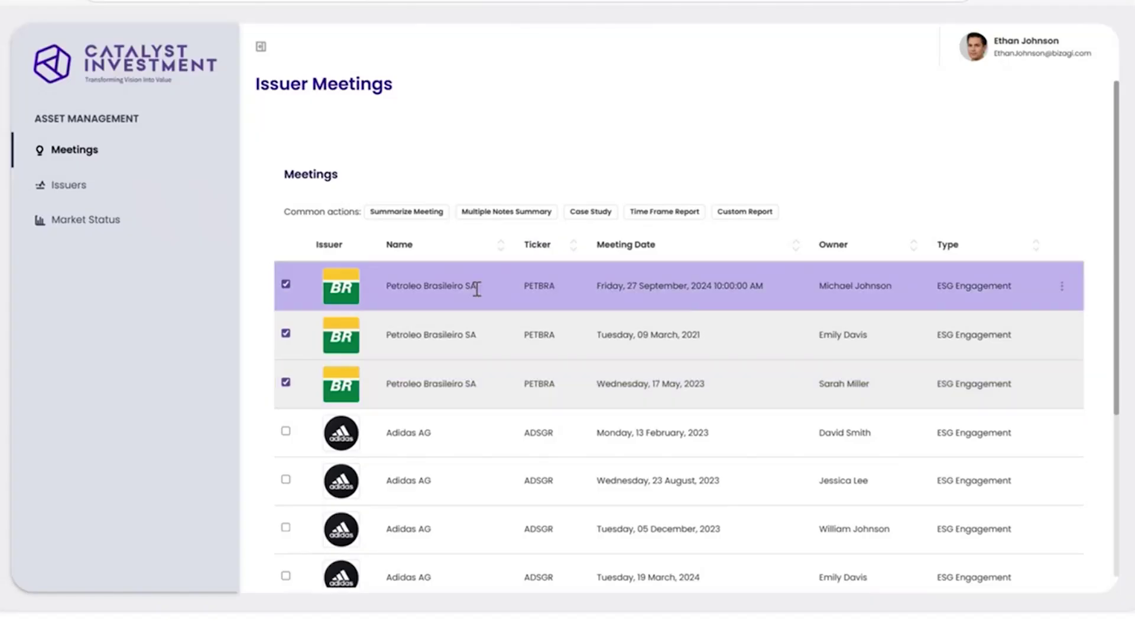
Generate a Time Frame Report for the three ticked Petrobras meetings and scroll through it
click(656, 212)
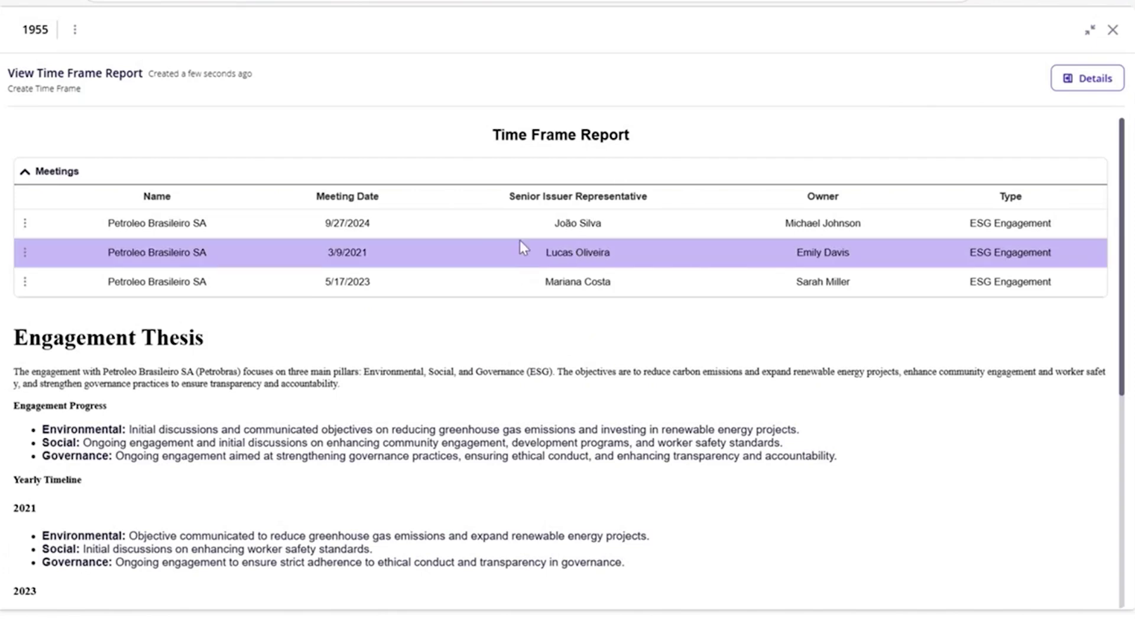
scroll(417, 271, down, 6)
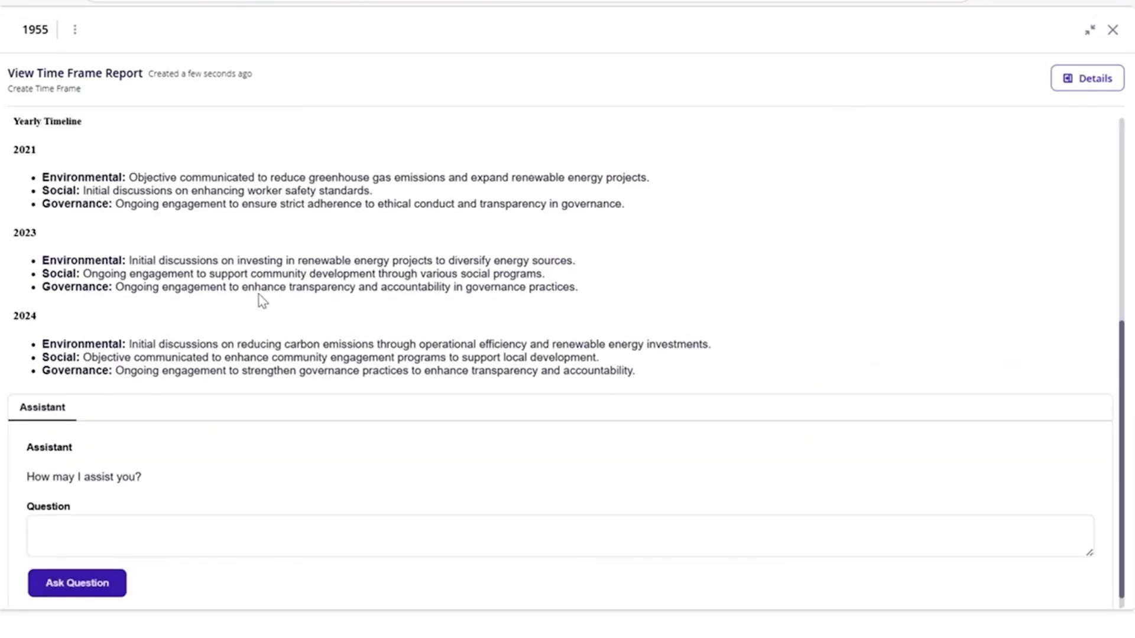
scroll(262, 301, up, 2)
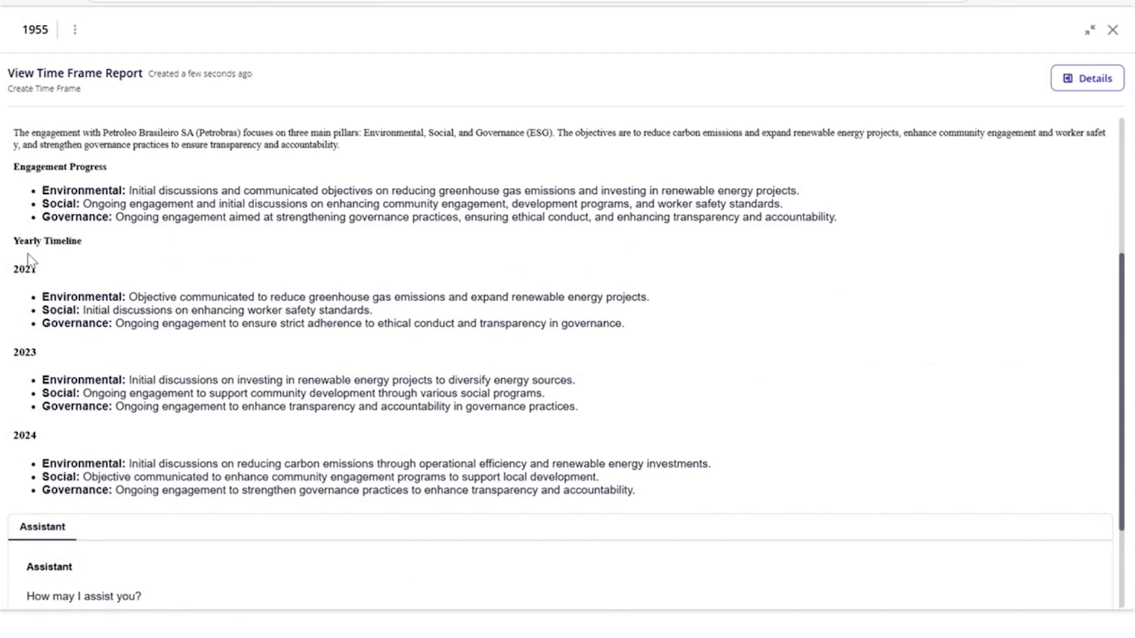
scroll(86, 387, down, 2)
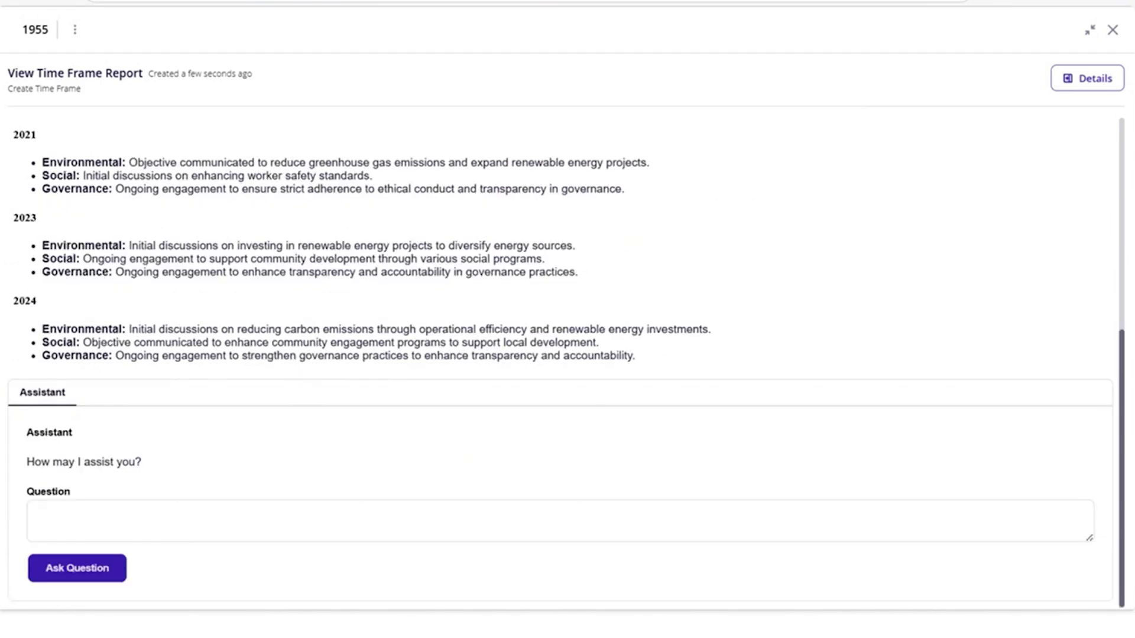
Ask the report assistant to 'generate 4 conclusions'
click(126, 534)
text(generate 4 conclusions)
click(105, 574)
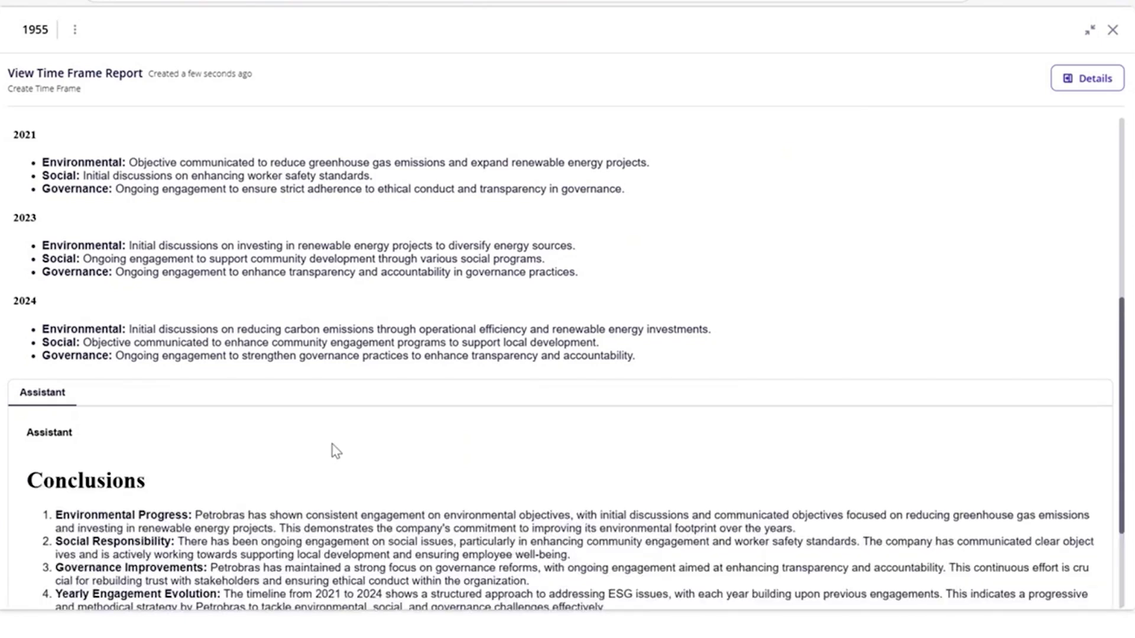
scroll(385, 387, down, 2)
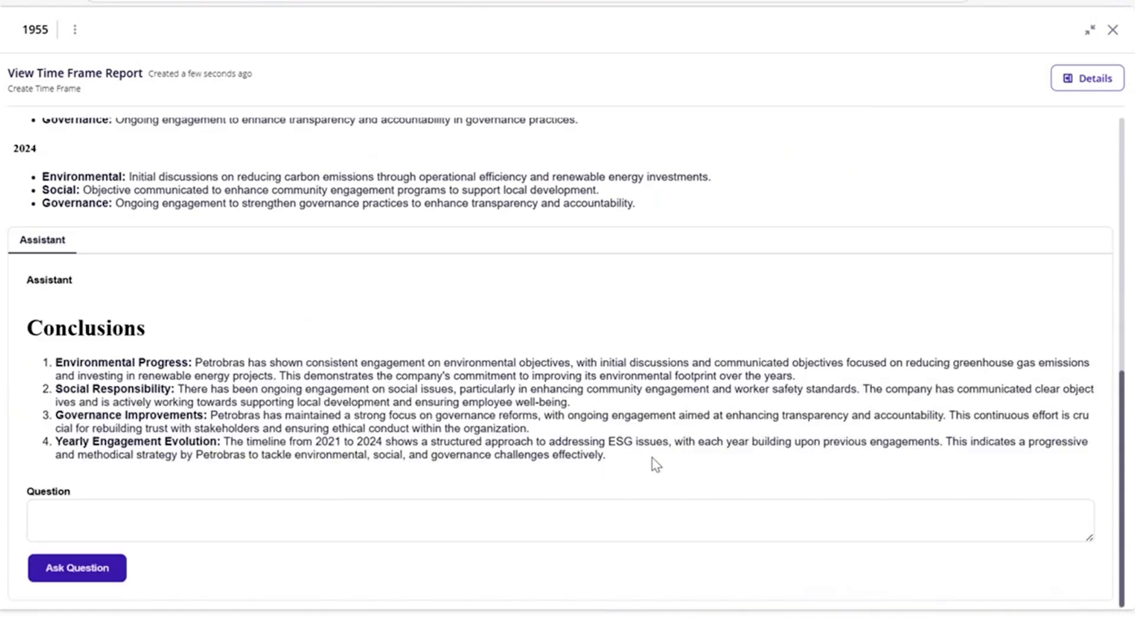
Select the four-conclusion answer, then scroll back up through the report
drag(605, 458, 30, 350)
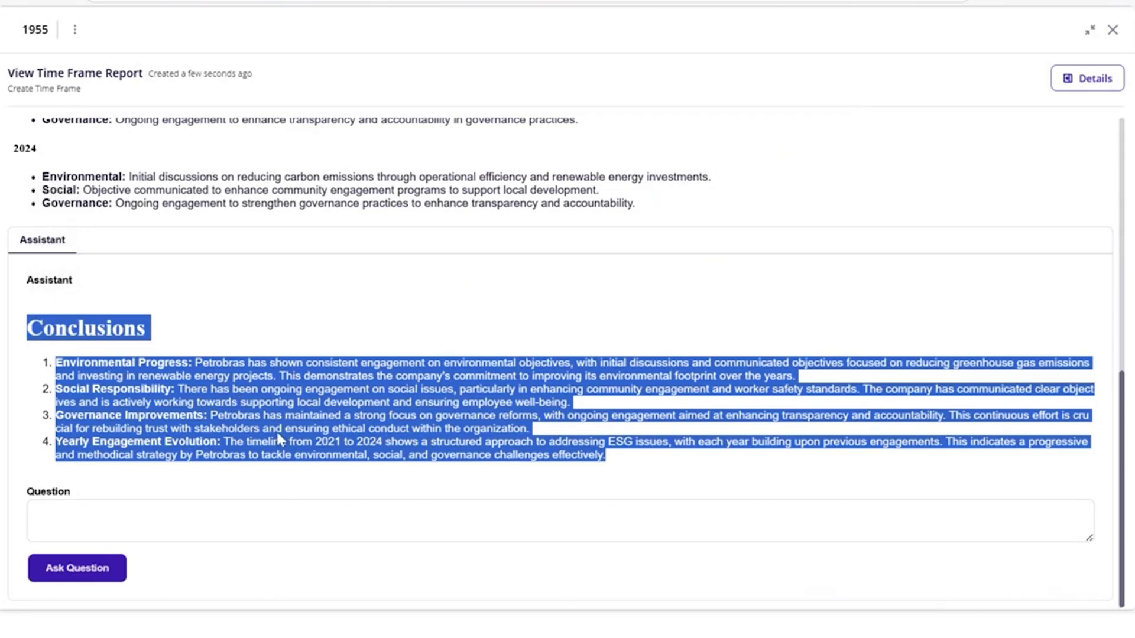
click(81, 512)
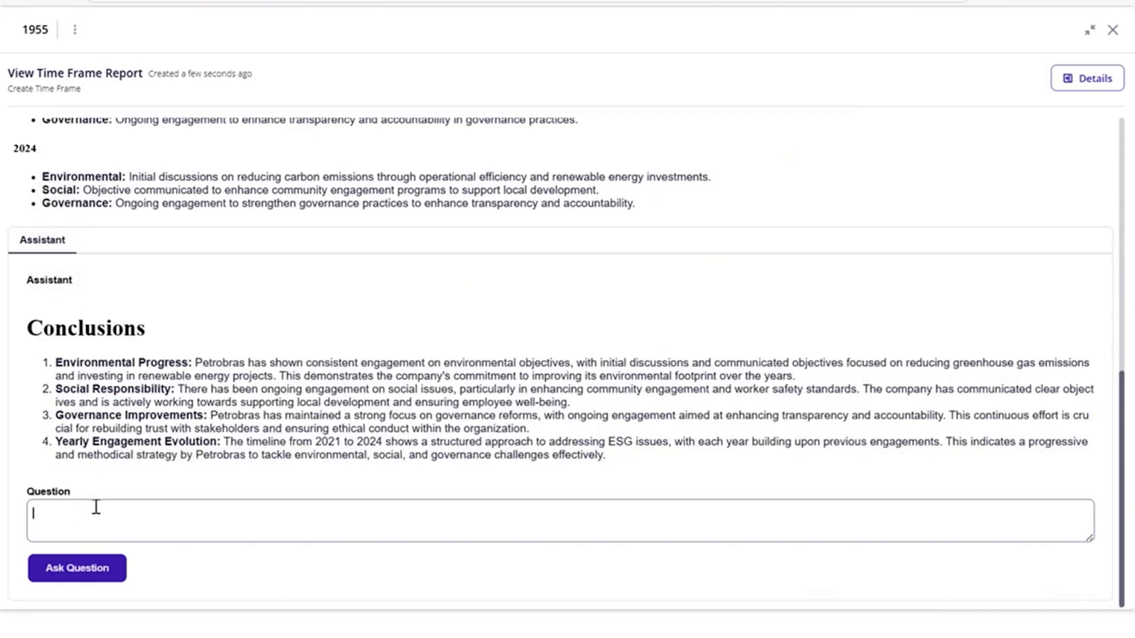
scroll(201, 411, up, 2)
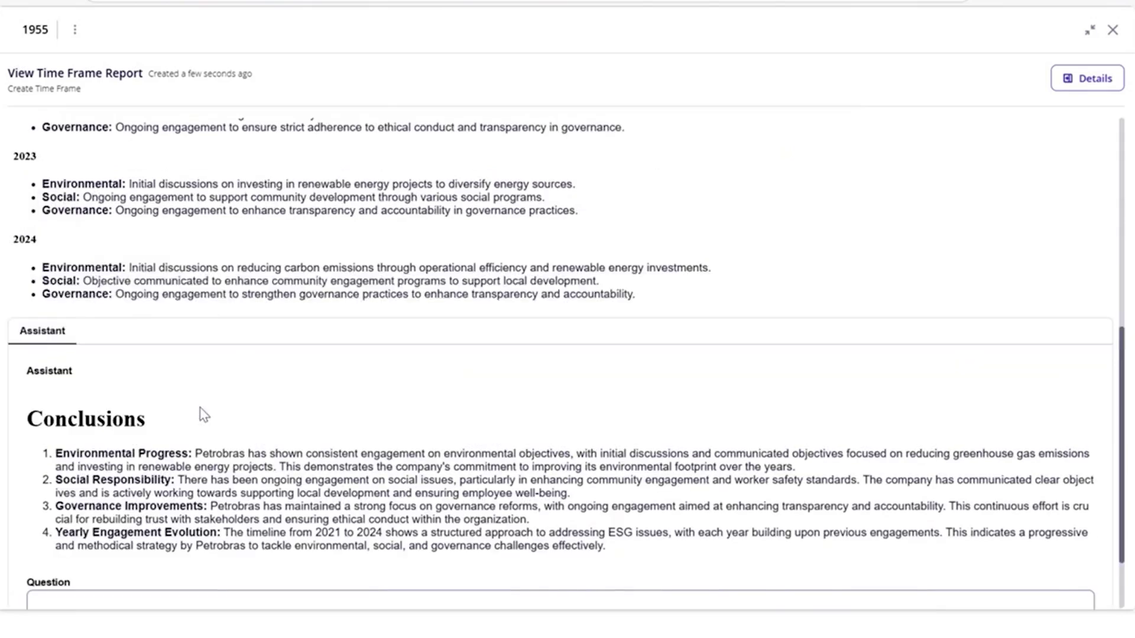
scroll(204, 415, up, 2)
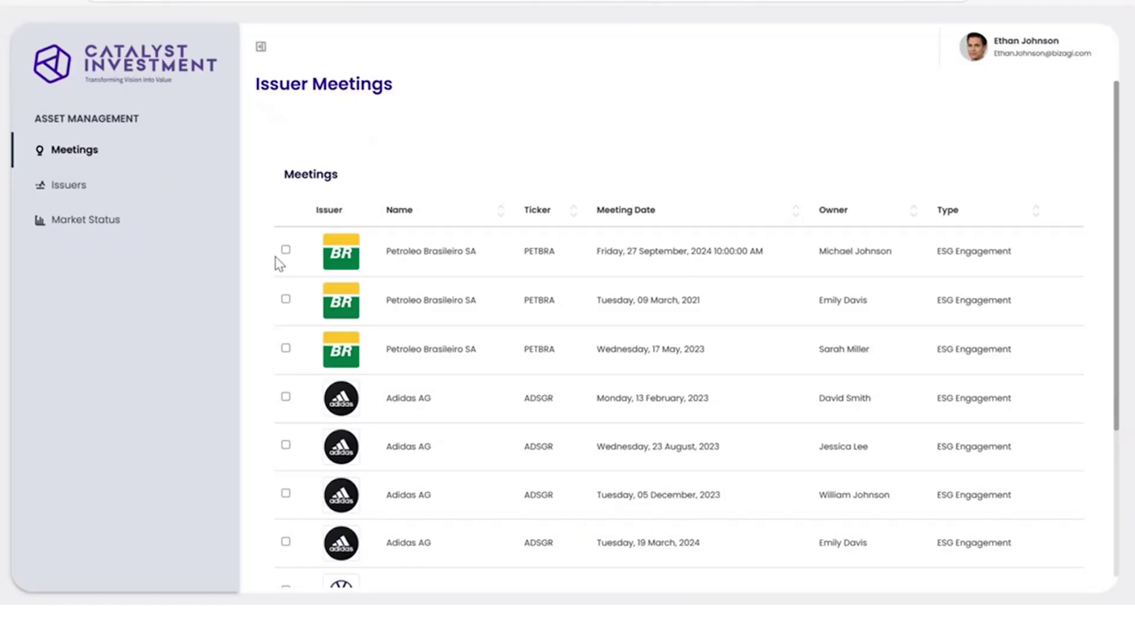
Tick the 27 Sep 2024, 9 Mar 2021 and 17 May 2023 Petrobras meetings for a custom report
click(285, 251)
click(286, 333)
click(286, 380)
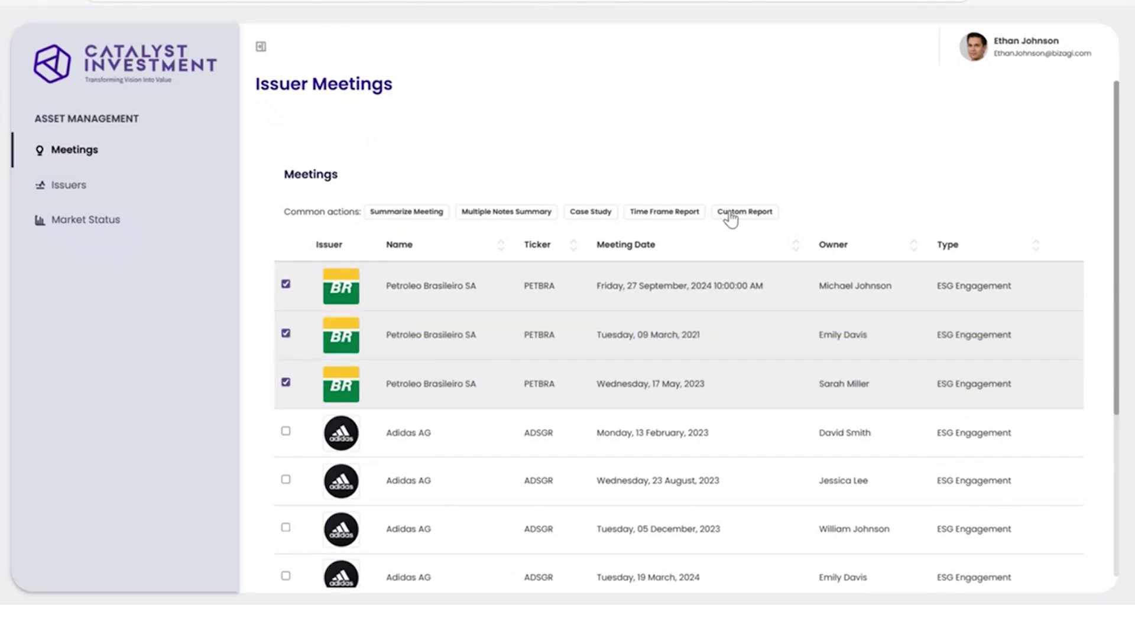
click(731, 214)
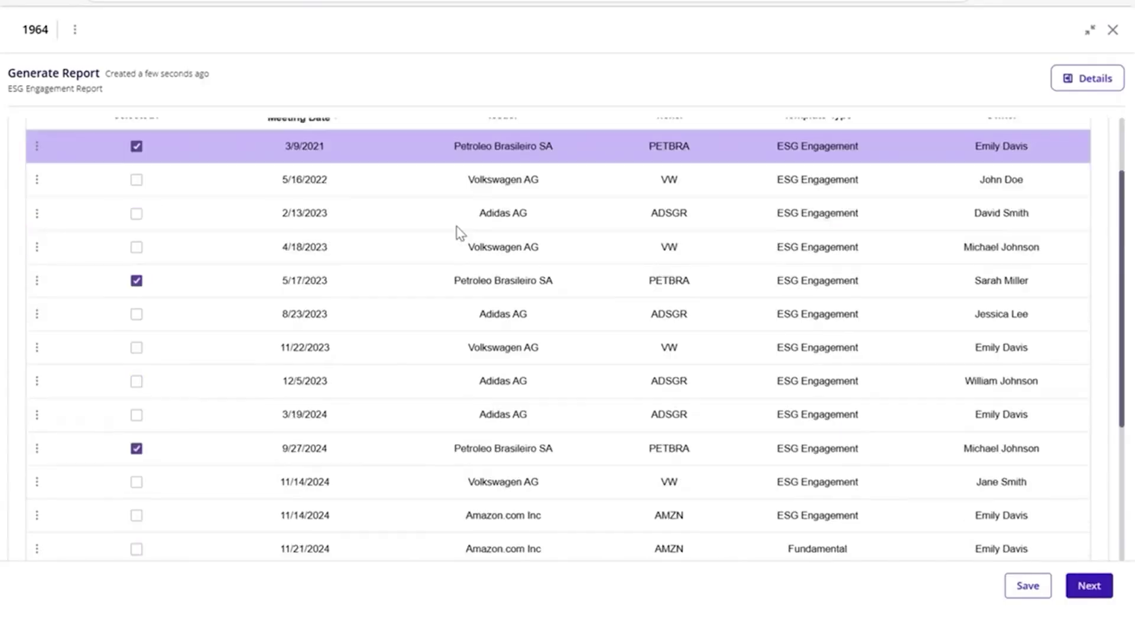
Generate a Custom Prompt report asking 'What are the differences of the engagement meetings'
scroll(456, 231, down, 5)
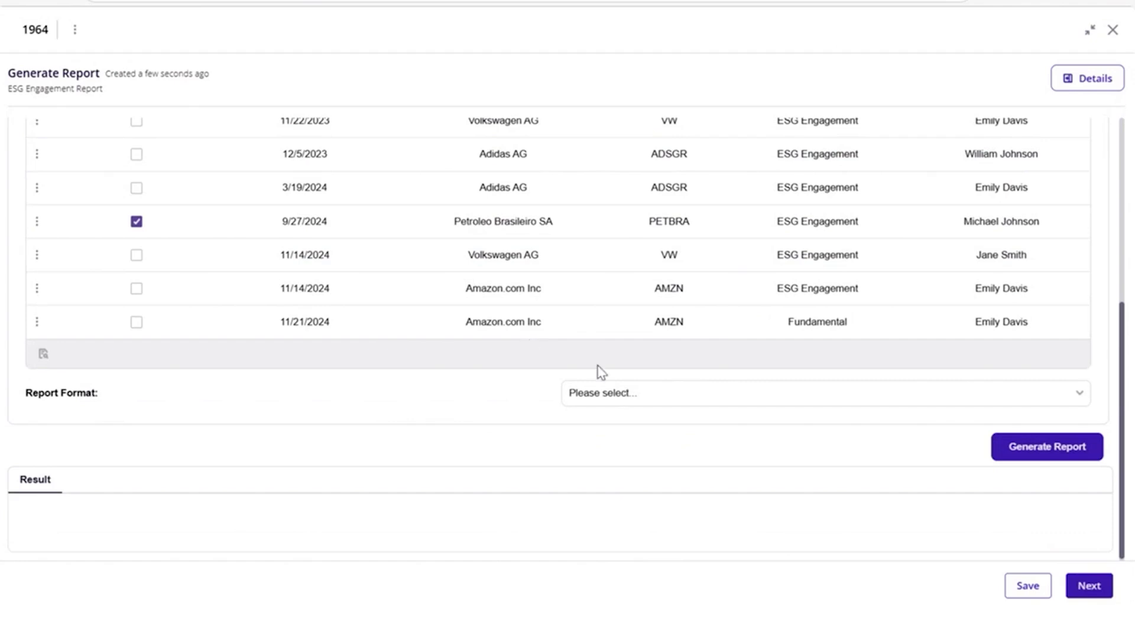
click(625, 392)
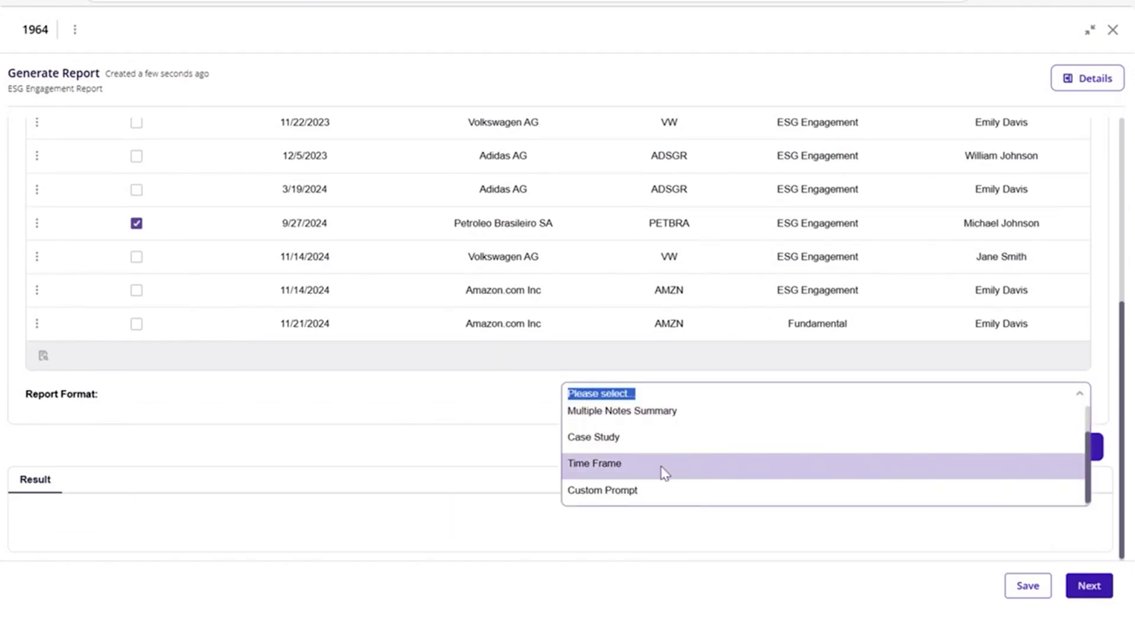
click(667, 491)
scroll(453, 463, down, 2)
click(363, 327)
text(What are the differences of the engagement meetings)
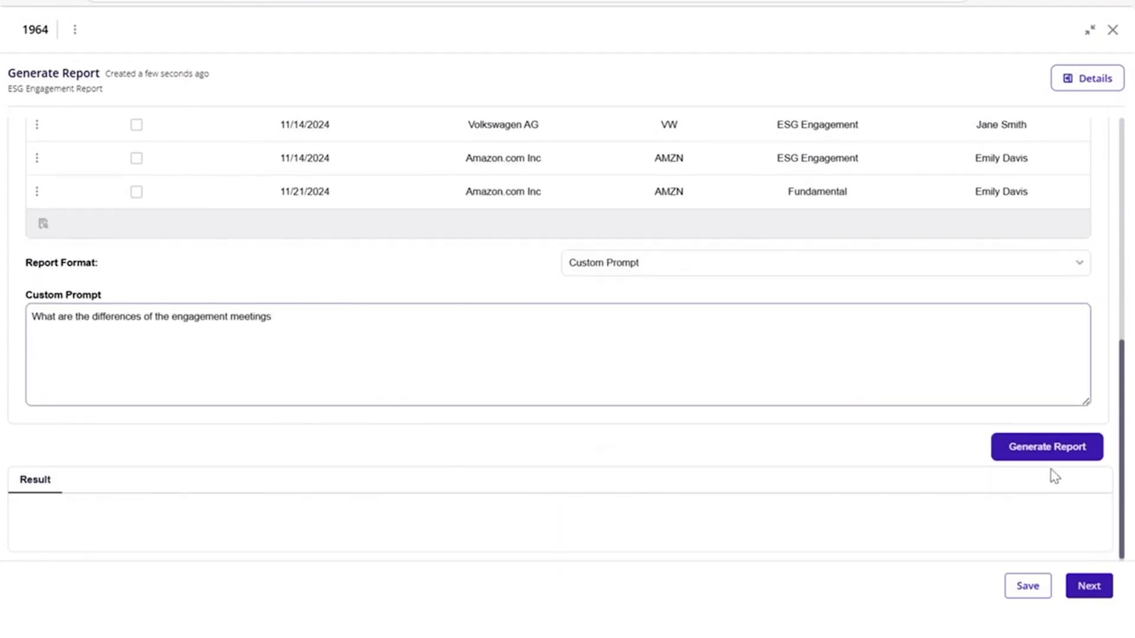
click(1059, 457)
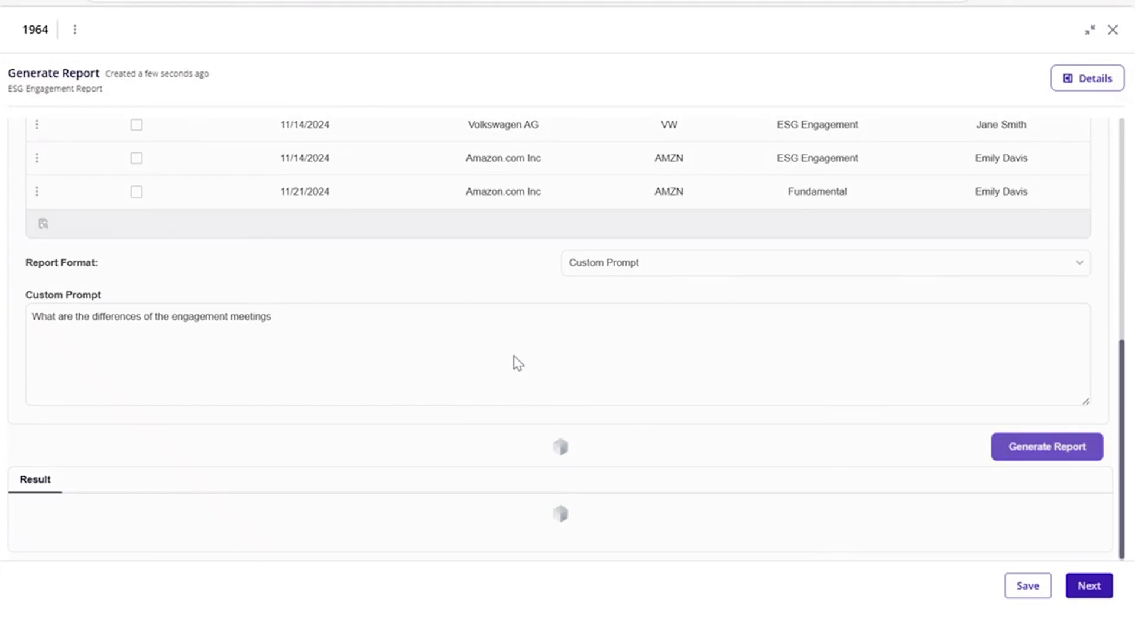
scroll(518, 363, down, 5)
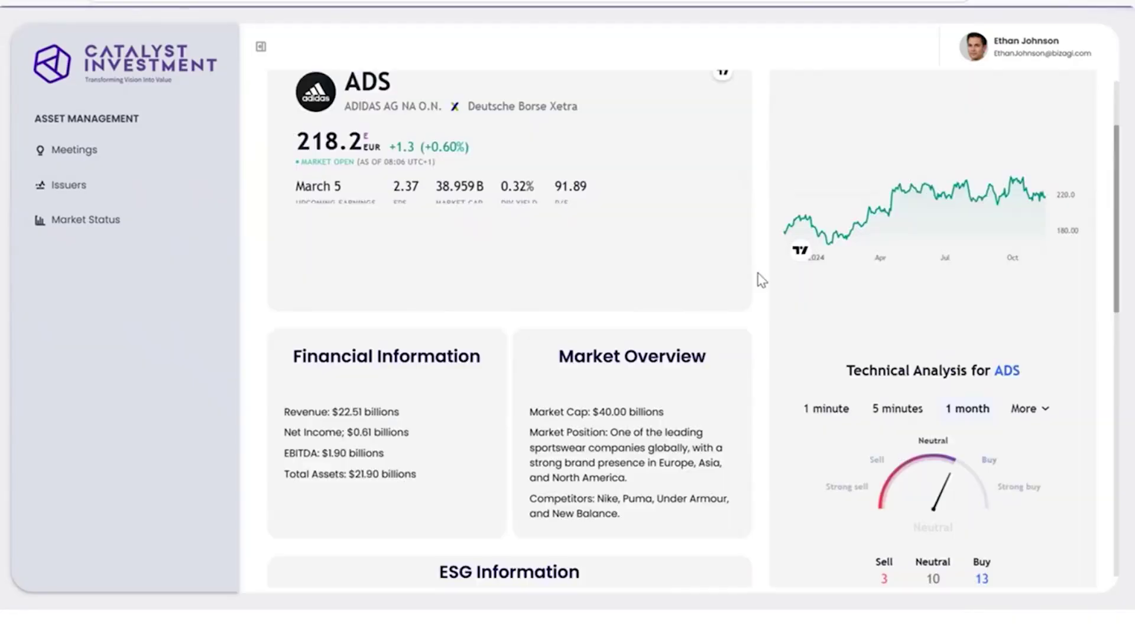
Ask the Adidas ESG report 'what are last year recognition?' and select the ratings answer
scroll(760, 279, down, 10)
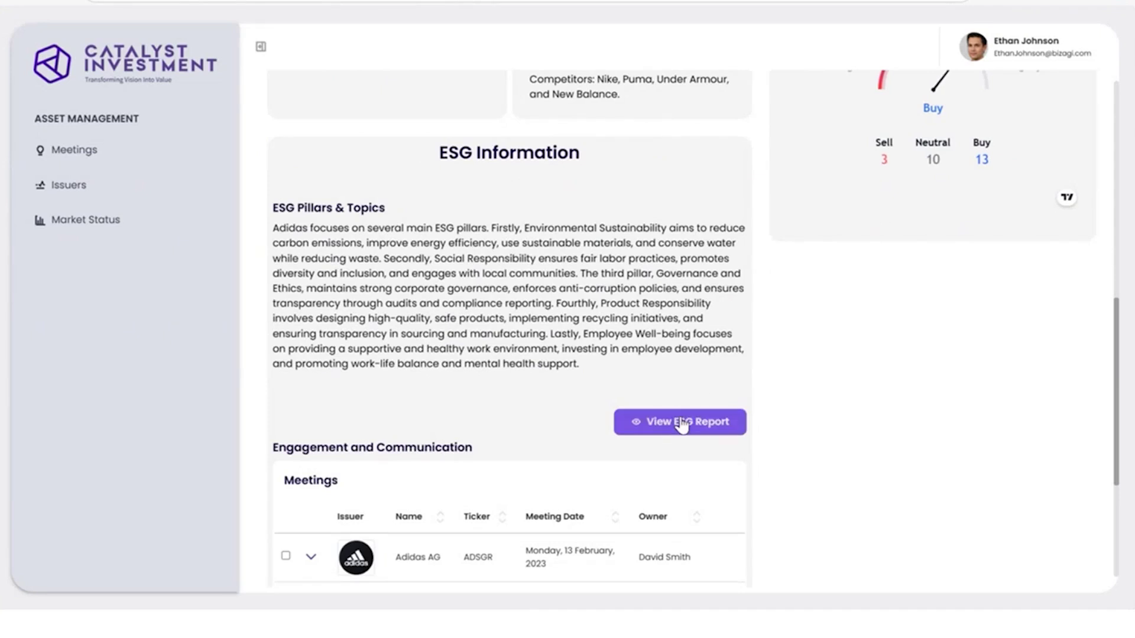
scroll(484, 301, down, 10)
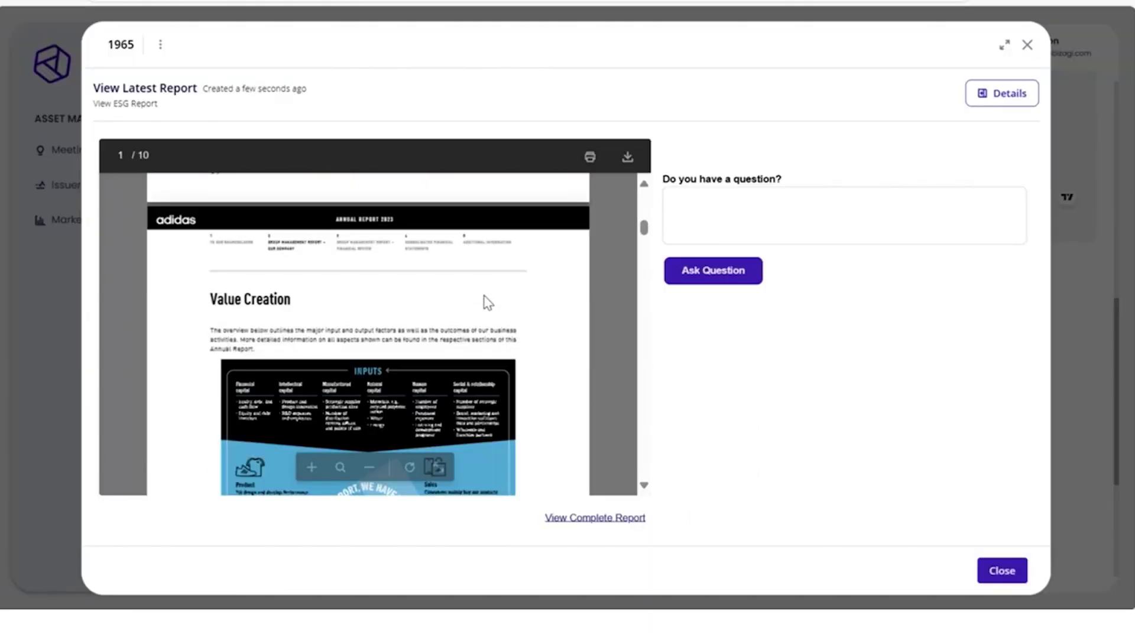
scroll(486, 305, down, 10)
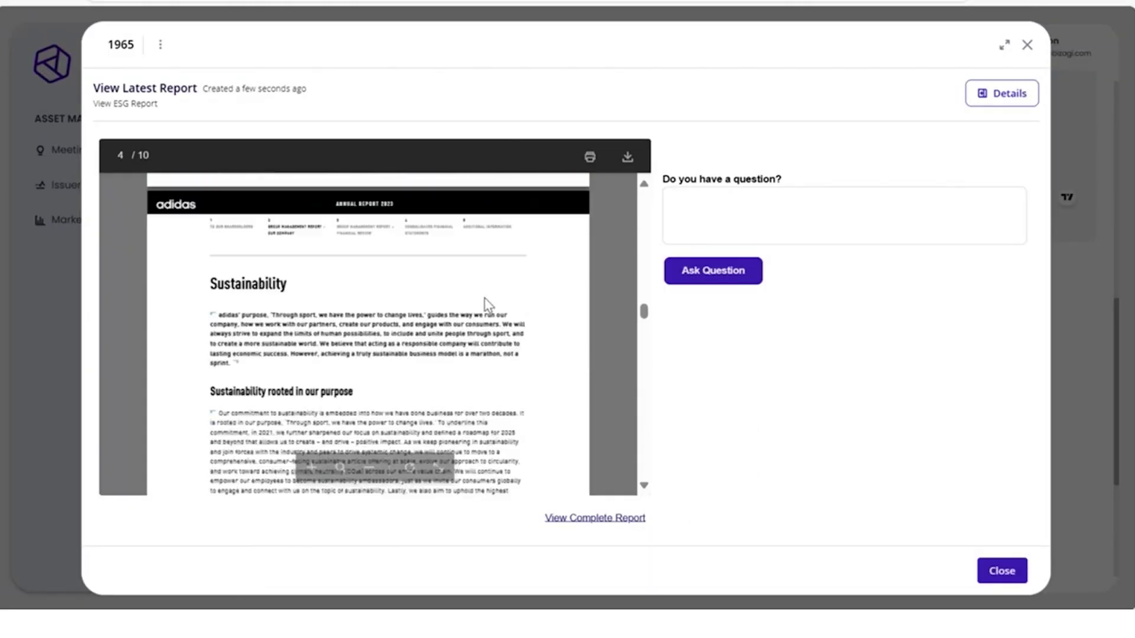
click(760, 223)
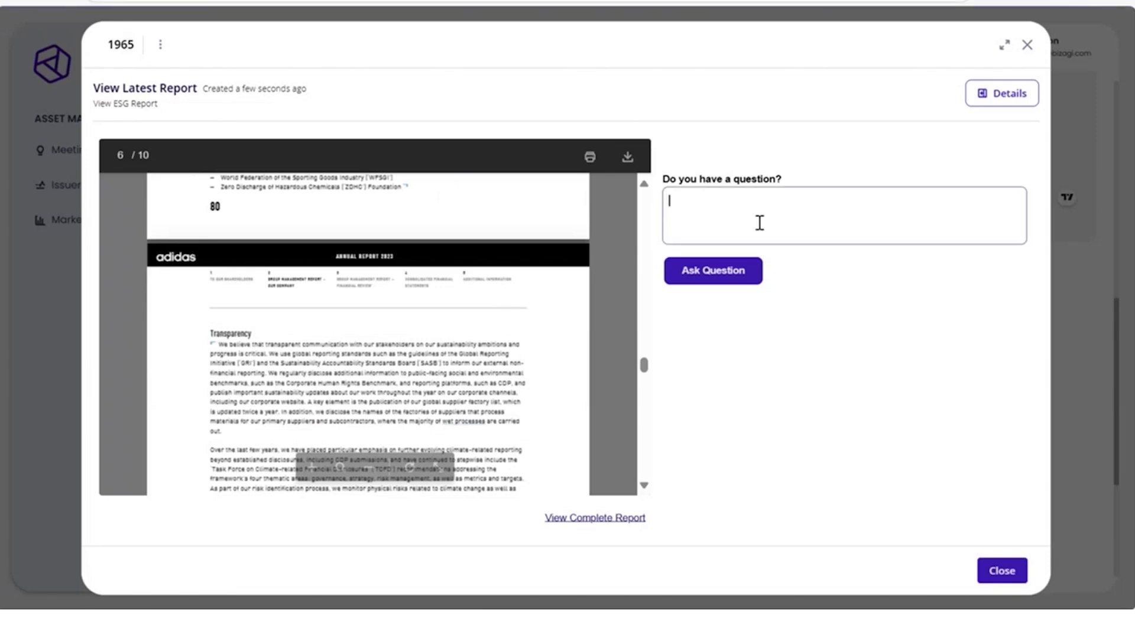
text(what are last year recognition?)
click(736, 277)
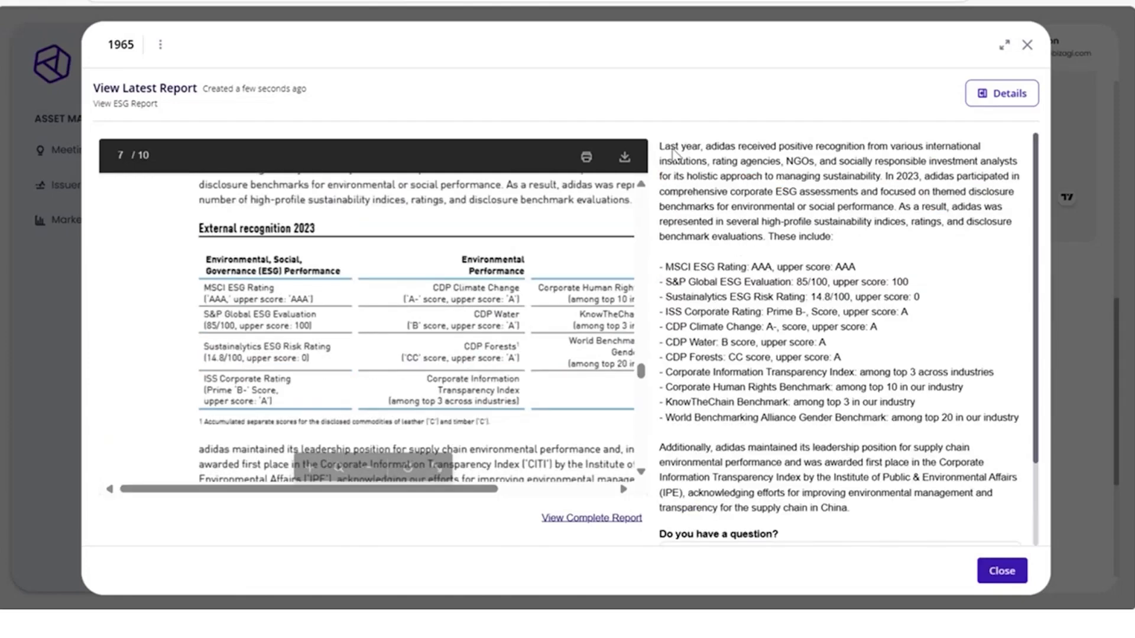
drag(664, 148, 837, 373)
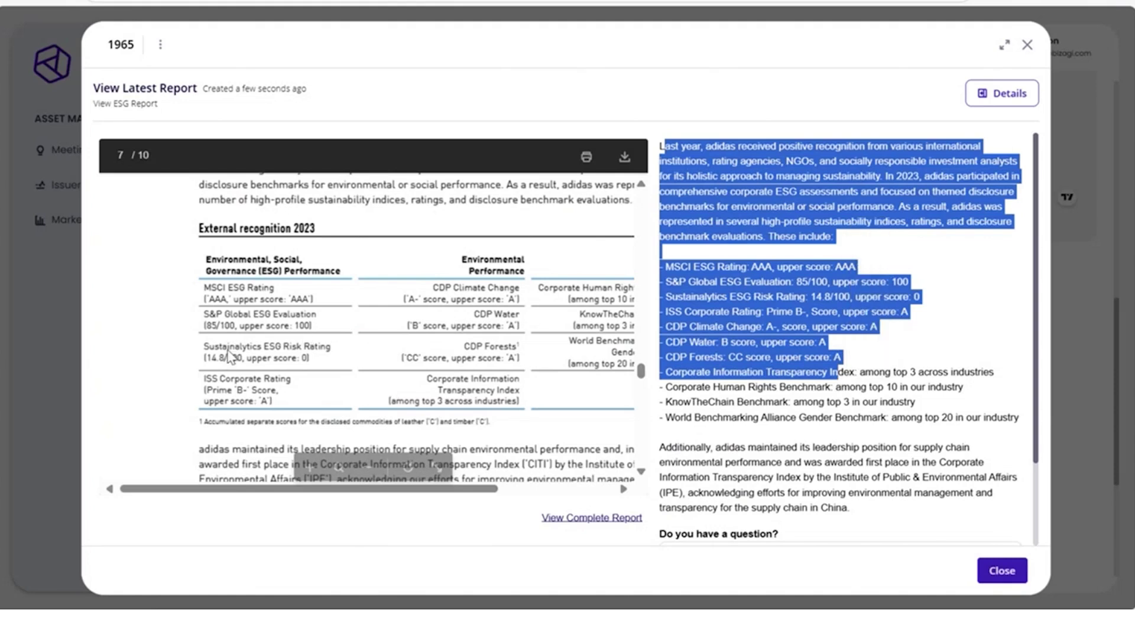